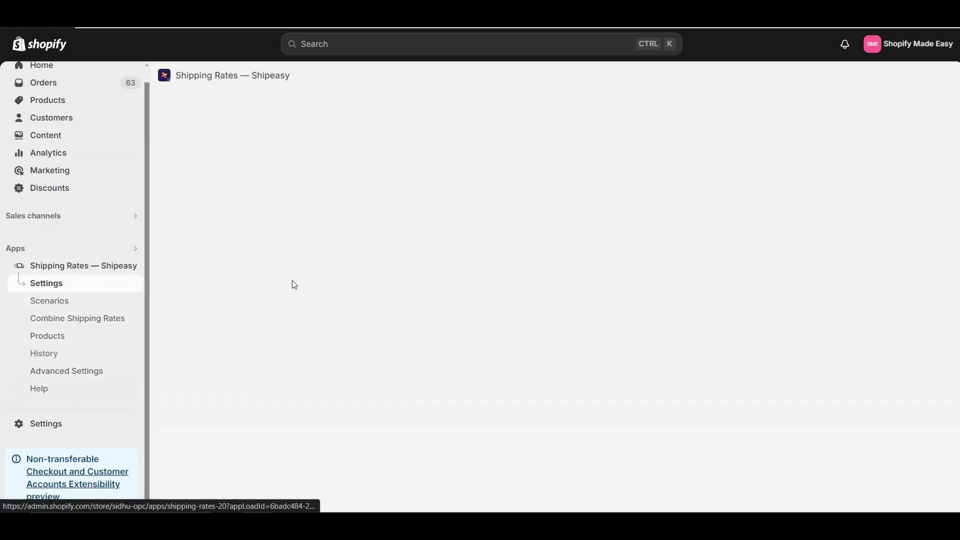
Start a product sync from Shipeasy's Settings page.
{"action": "scroll", "coordinate": [515, 256], "scroll_direction": "down", "scroll_amount": 8}
{"action": "left_click", "coordinate": [488, 356]}
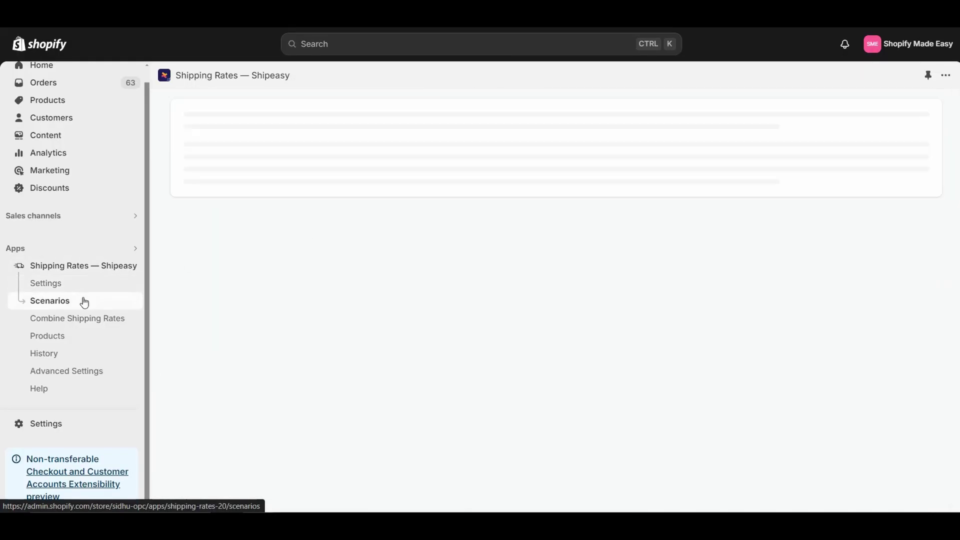
Add a new Shipeasy scenario named 'Chair Shipping'.
{"action": "left_click", "coordinate": [929, 111]}
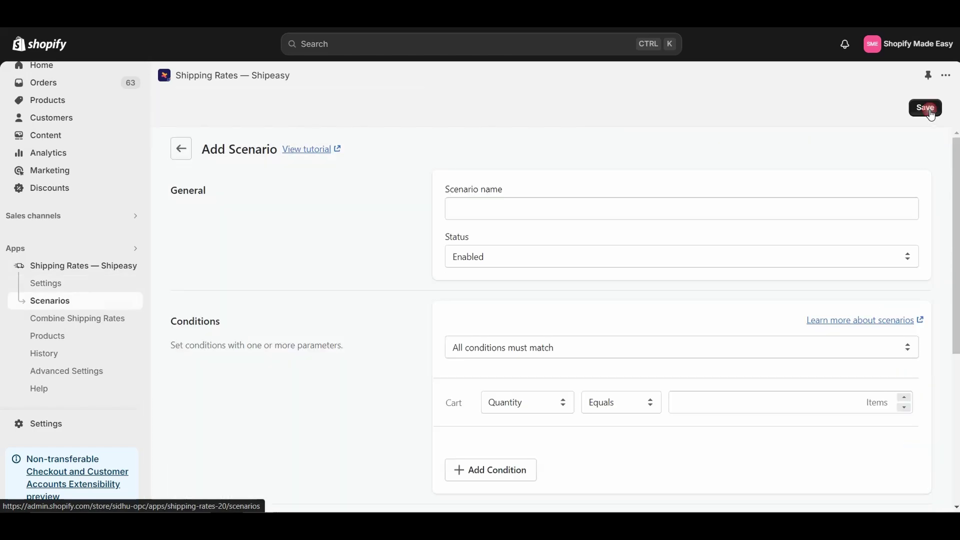
{"action": "left_click", "coordinate": [504, 207]}
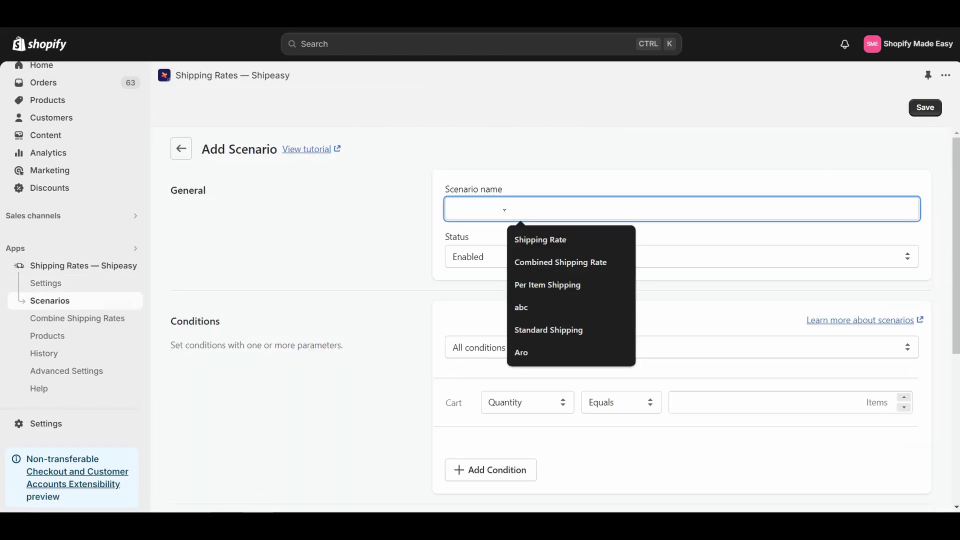
{"action": "type", "text": "Chair Sh"}
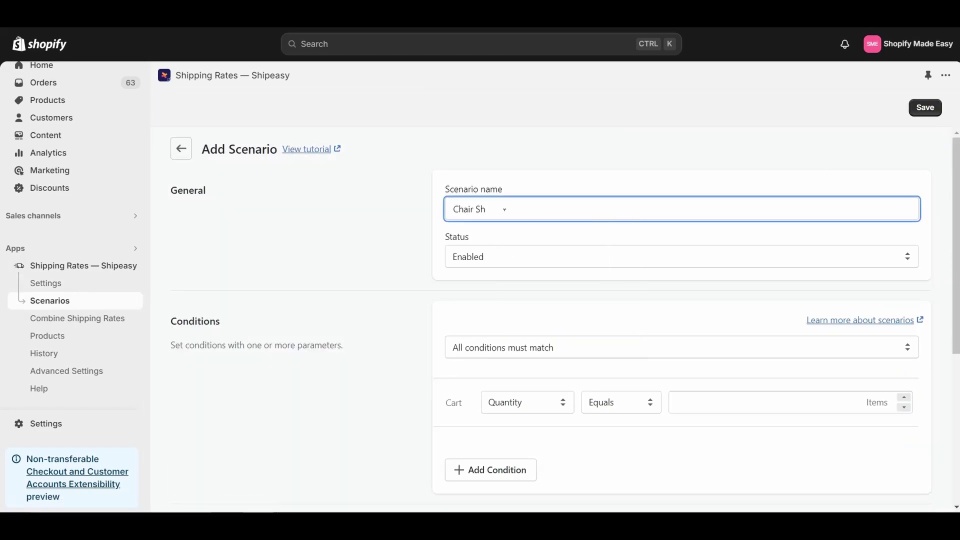
{"action": "type", "text": "ipping"}
Condition the scenario on product tag equals 'chair'.
{"action": "scroll", "coordinate": [689, 245], "scroll_direction": "down", "scroll_amount": 1}
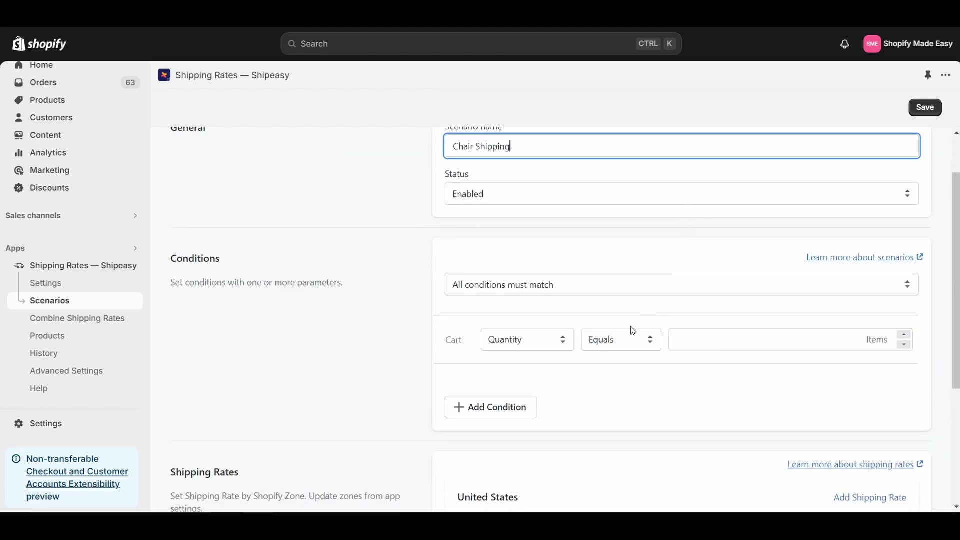
{"action": "left_click", "coordinate": [550, 342]}
{"action": "scroll", "coordinate": [531, 247], "scroll_direction": "down", "scroll_amount": 1}
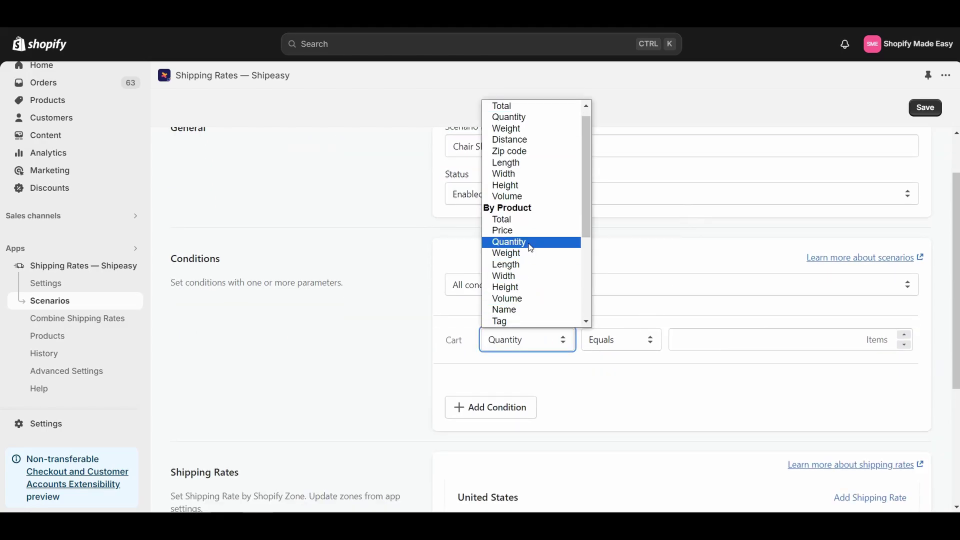
{"action": "scroll", "coordinate": [531, 247], "scroll_direction": "down", "scroll_amount": 3}
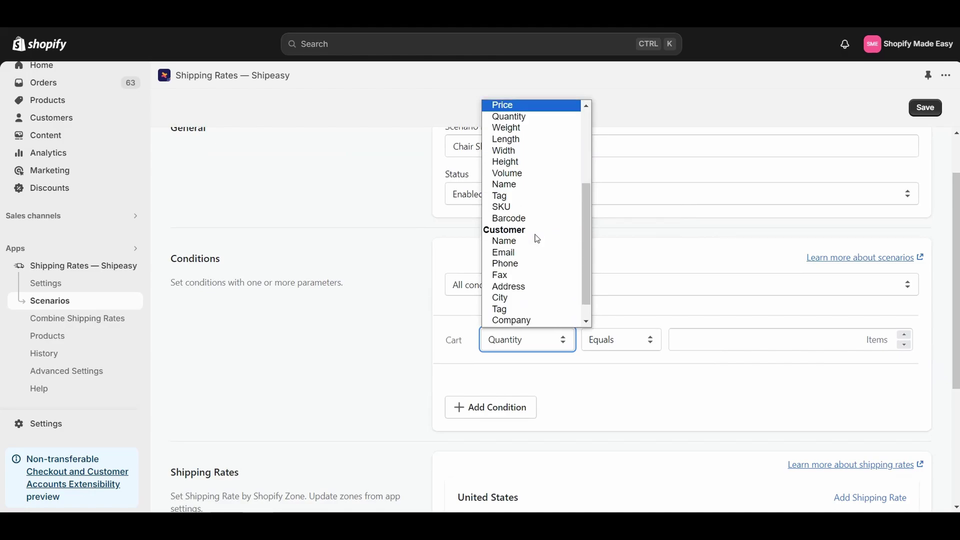
{"action": "left_click", "coordinate": [523, 197]}
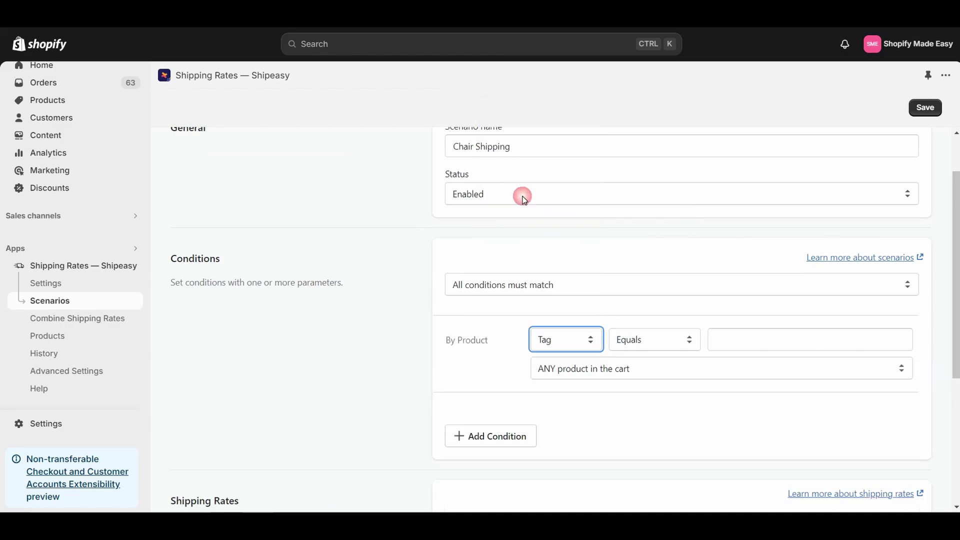
{"action": "left_click", "coordinate": [759, 340]}
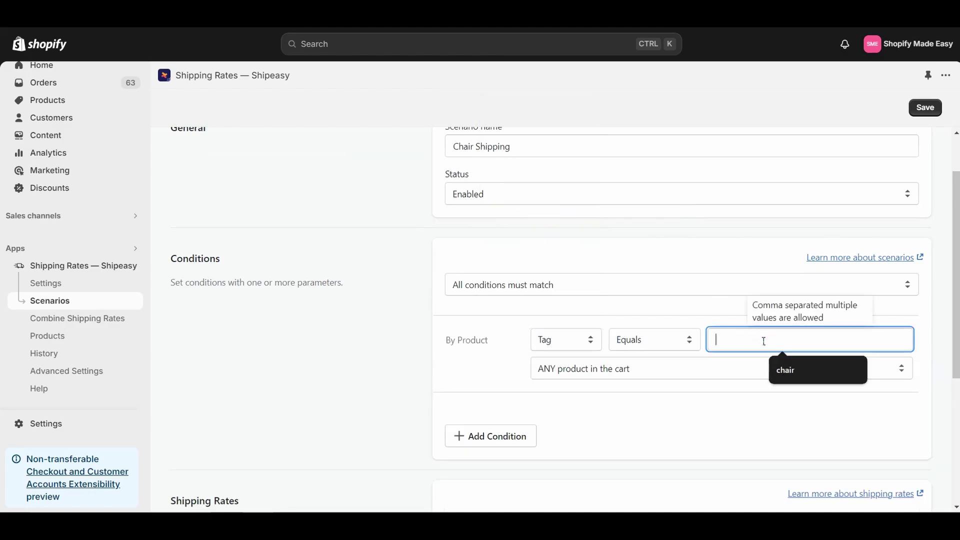
{"action": "type", "text": "chair"}
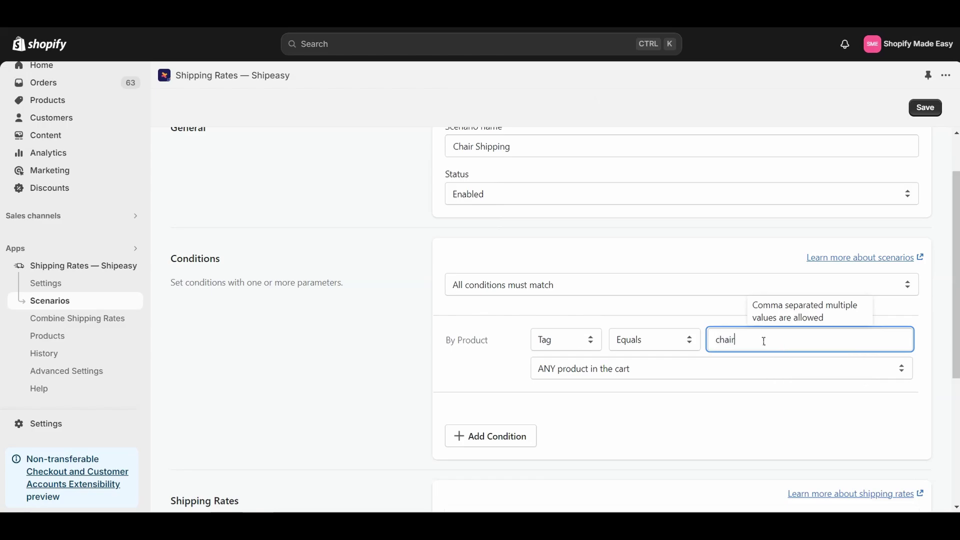
{"action": "scroll", "coordinate": [774, 322], "scroll_direction": "down", "scroll_amount": 3}
Add a 'Chair Shipping' rate to the United States Zone and open its calculation criteria.
{"action": "left_click", "coordinate": [857, 408]}
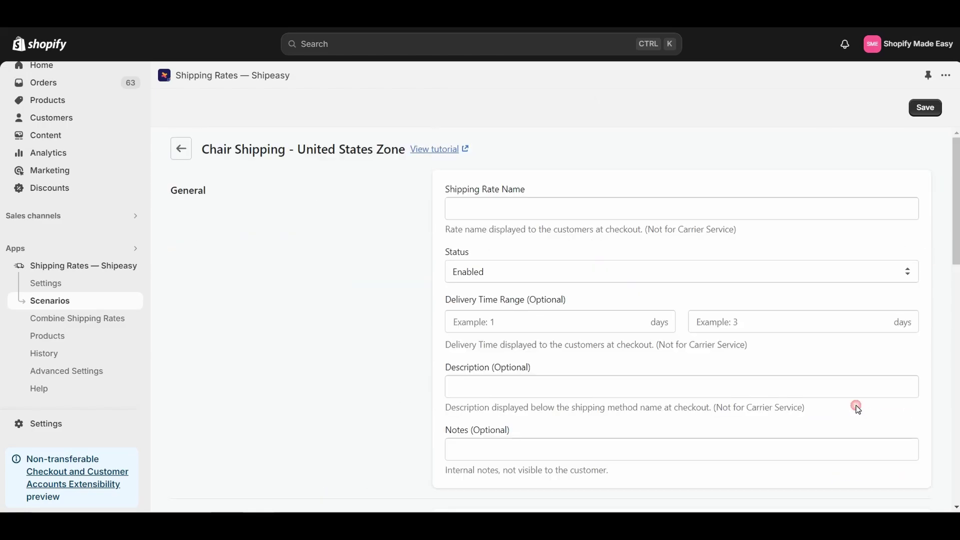
{"action": "left_click", "coordinate": [509, 206]}
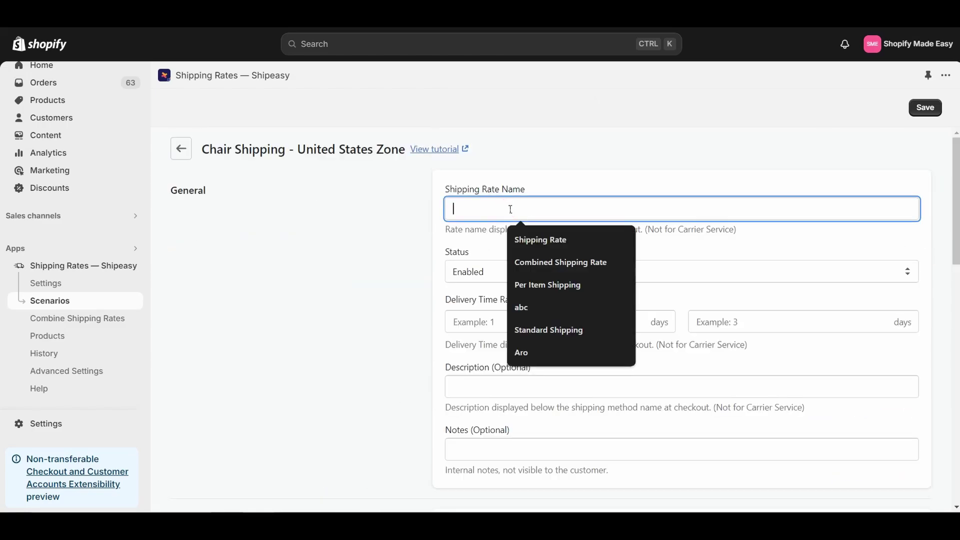
{"action": "type", "text": "Chair Sh"}
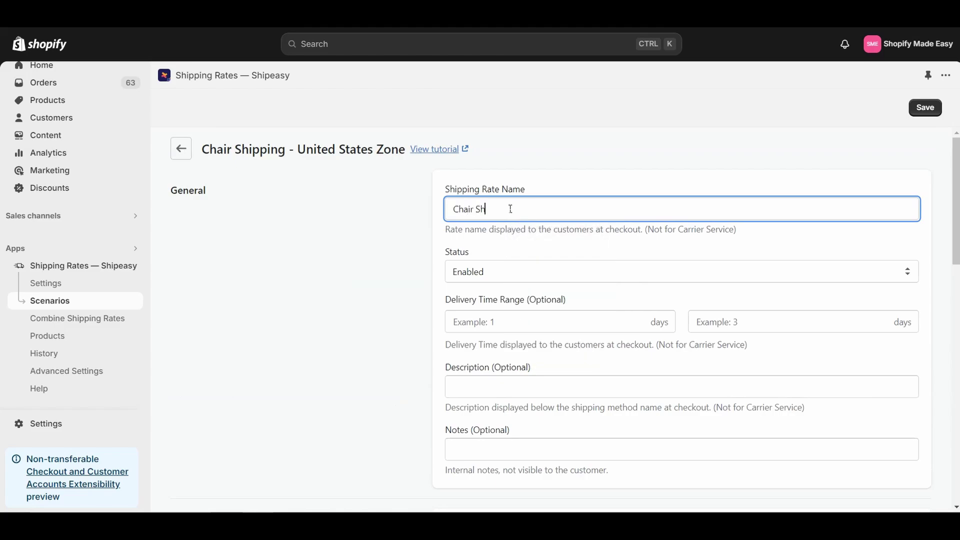
{"action": "type", "text": "ipping"}
{"action": "scroll", "coordinate": [531, 201], "scroll_direction": "down", "scroll_amount": 3}
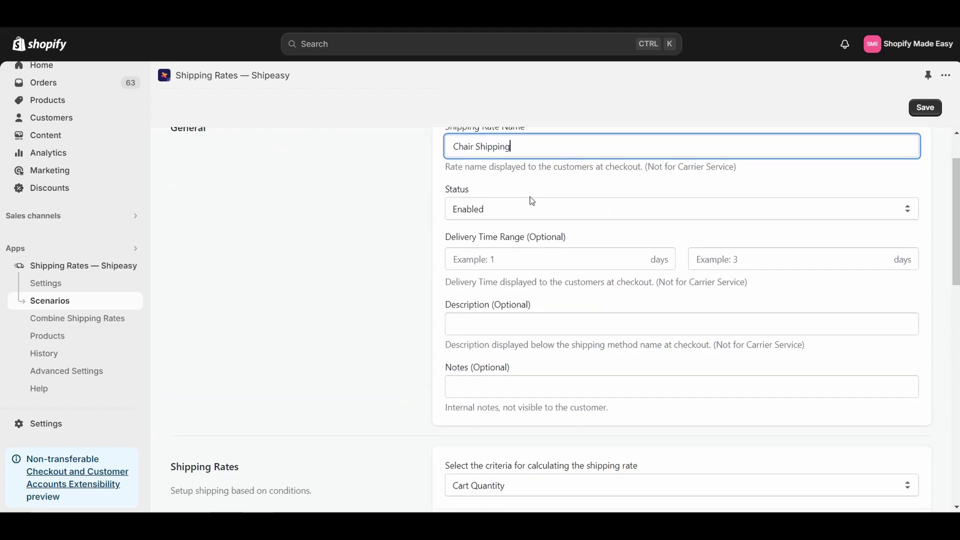
{"action": "scroll", "coordinate": [532, 201], "scroll_direction": "down", "scroll_amount": 3}
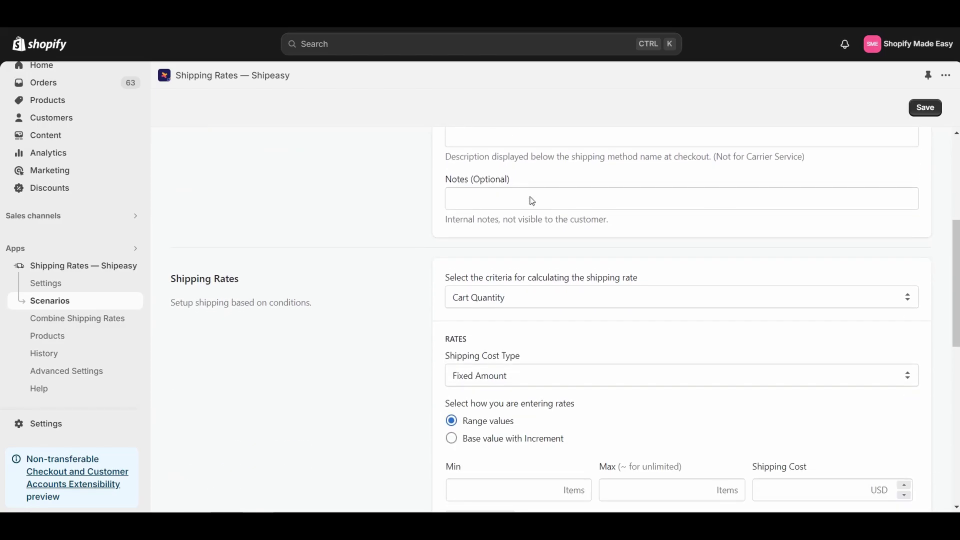
{"action": "left_click", "coordinate": [503, 301]}
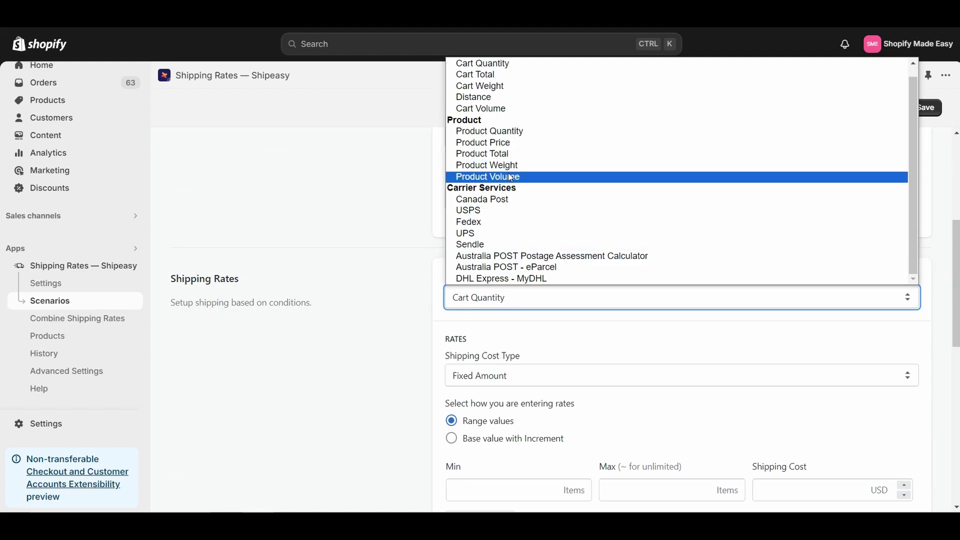
Calculate the rate by Product Quantity, filtered to products tagged 'chair'.
{"action": "left_click", "coordinate": [507, 131]}
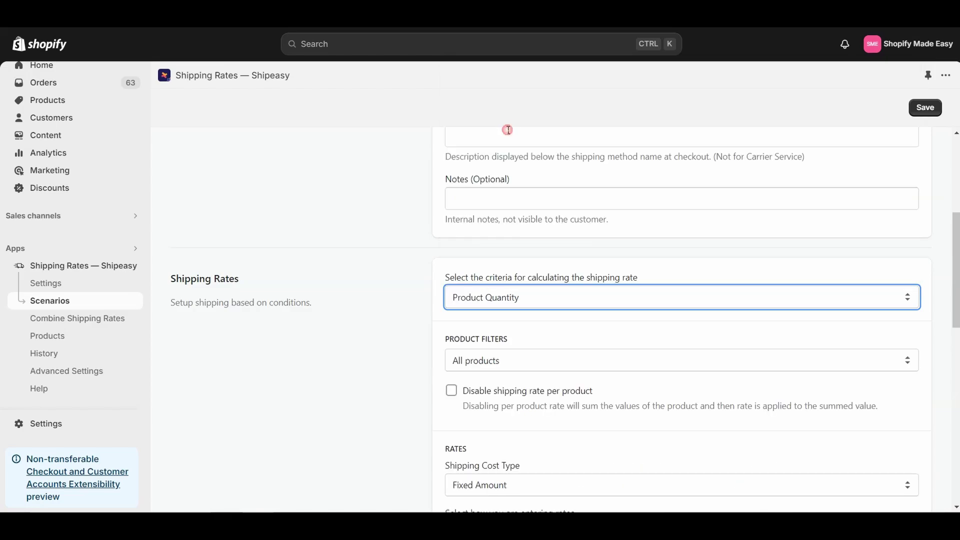
{"action": "scroll", "coordinate": [509, 144], "scroll_direction": "down", "scroll_amount": 3}
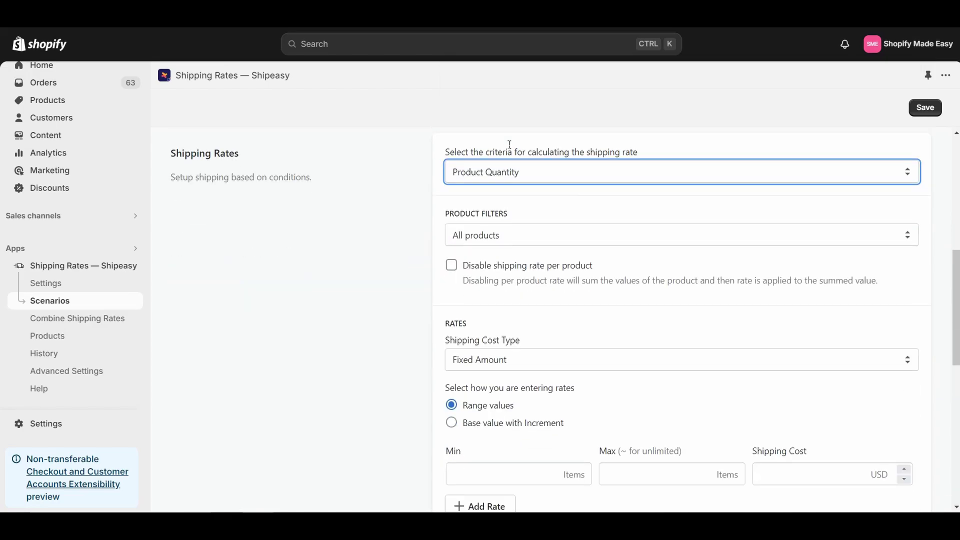
{"action": "left_click", "coordinate": [497, 237]}
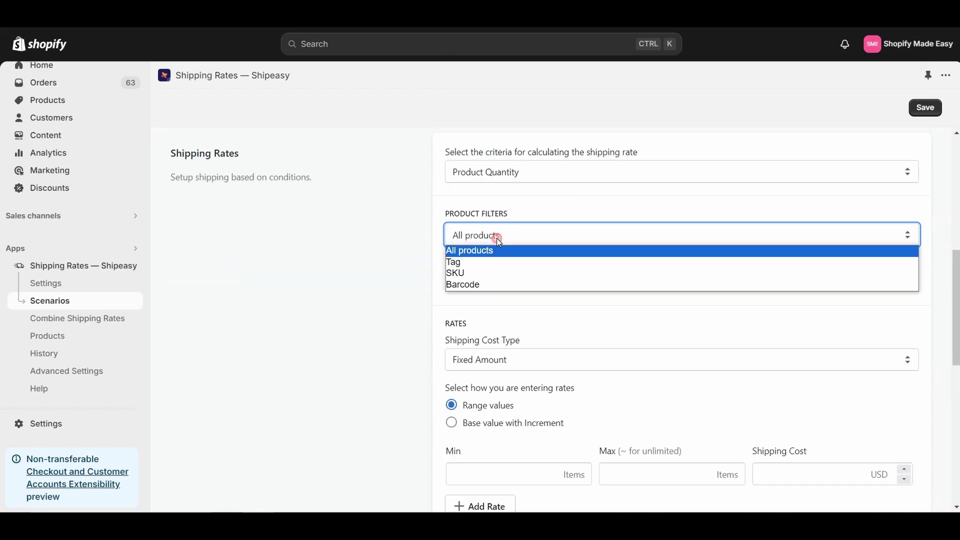
{"action": "left_click", "coordinate": [491, 264]}
{"action": "left_click", "coordinate": [536, 277]}
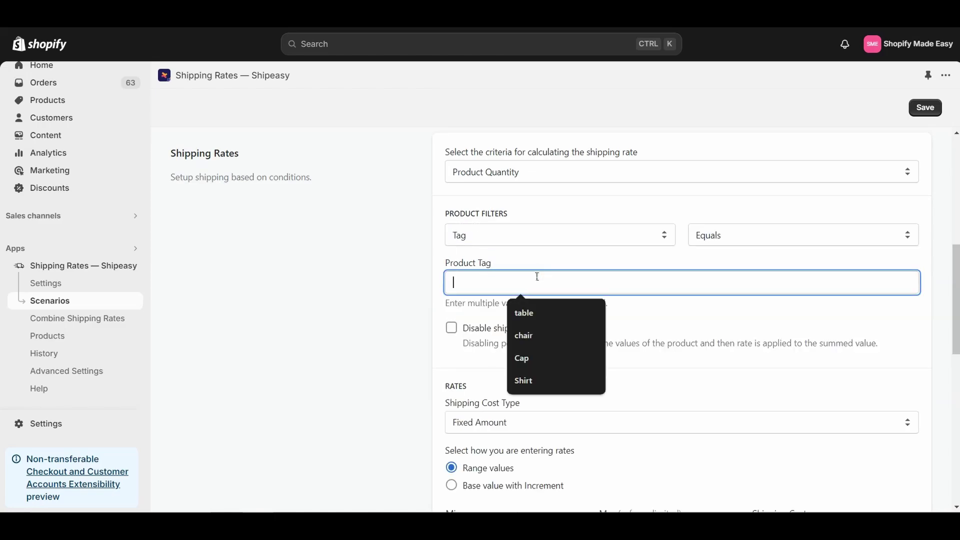
{"action": "type", "text": "chair"}
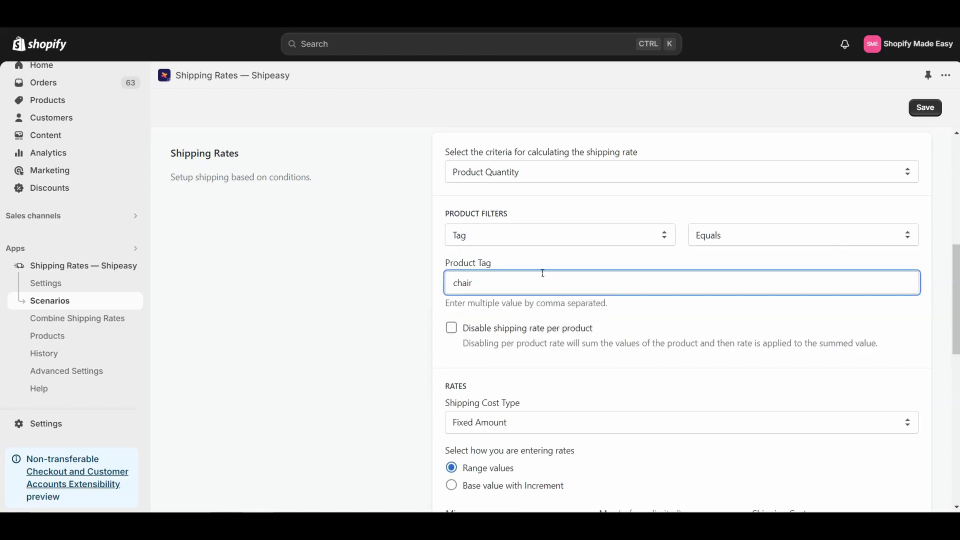
Keep Range values and set the first range row's minimum to 1 item.
{"action": "scroll", "coordinate": [540, 274], "scroll_direction": "down", "scroll_amount": 4}
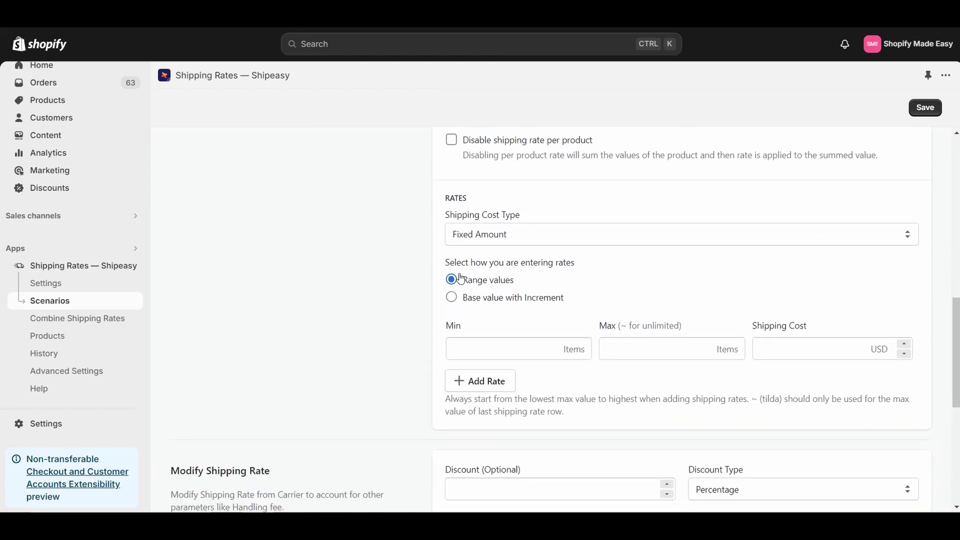
{"action": "left_click", "coordinate": [452, 297]}
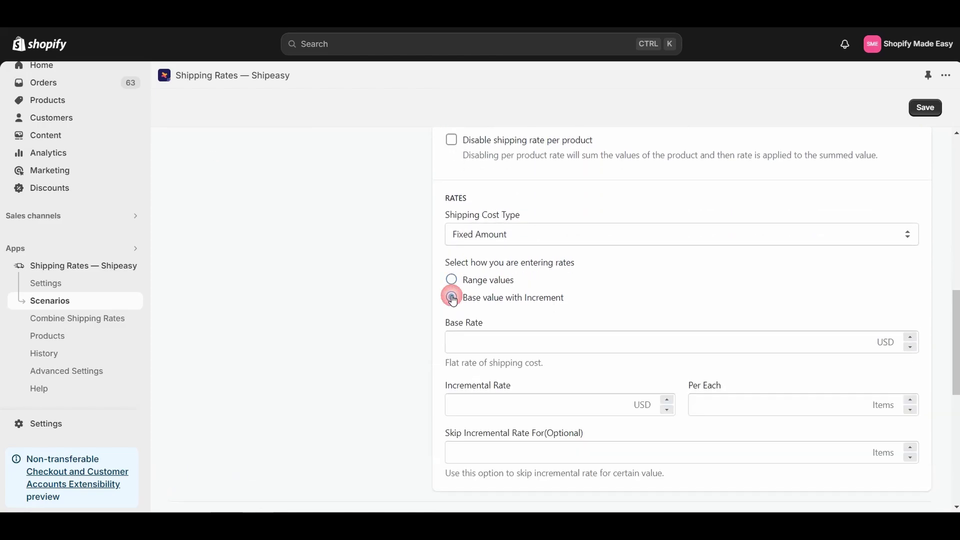
{"action": "left_click", "coordinate": [452, 279]}
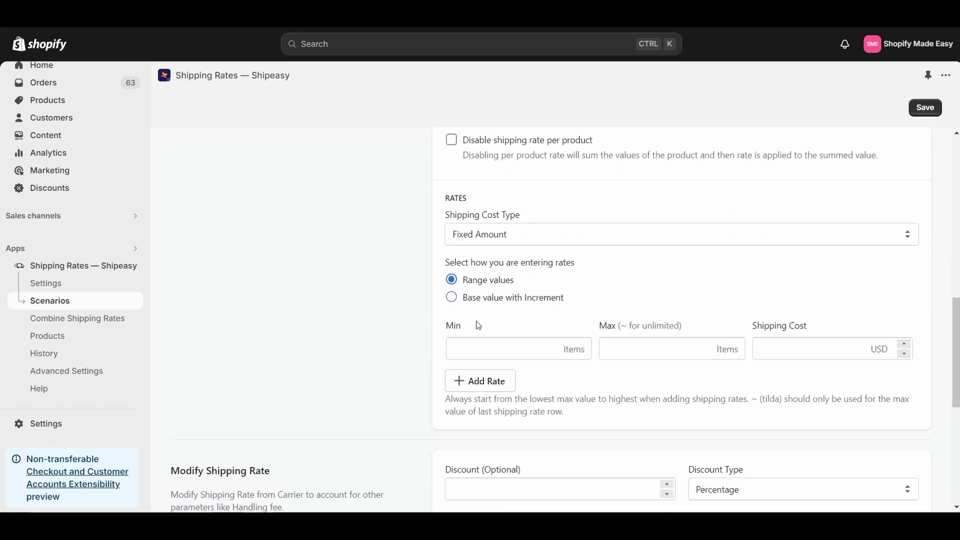
{"action": "left_click", "coordinate": [459, 346]}
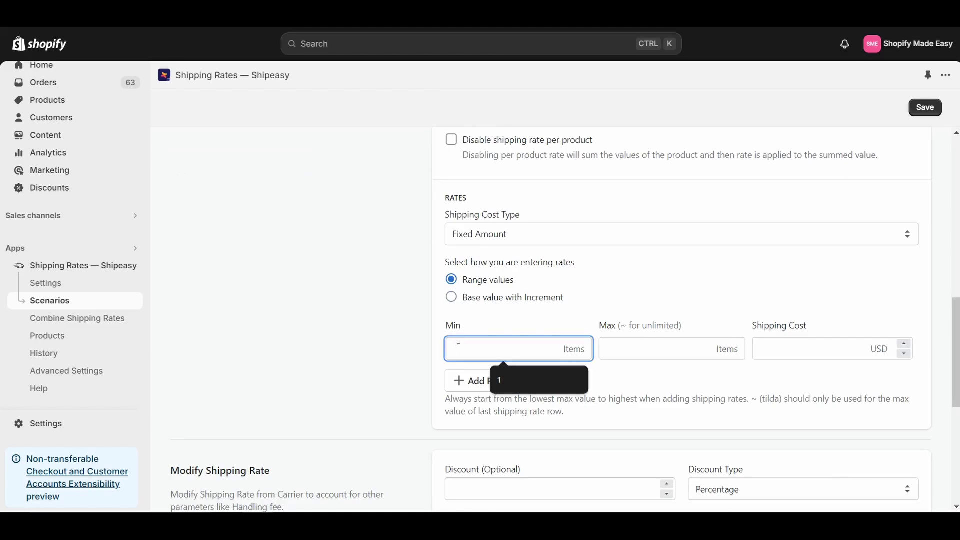
{"action": "type", "text": "1"}
{"action": "left_click", "coordinate": [611, 347]}
Set the range maximum to 5 items with a 10 USD shipping cost.
{"action": "type", "text": "5"}
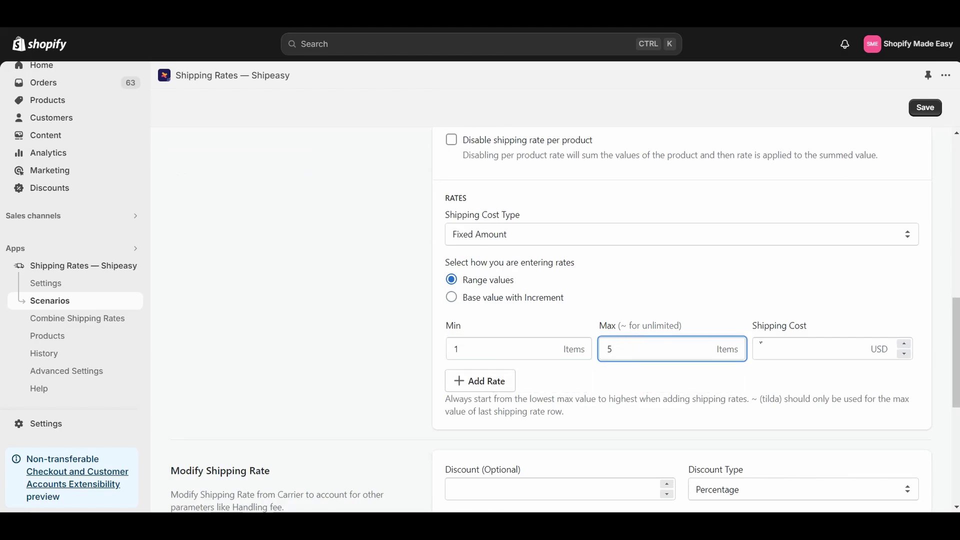
{"action": "left_click", "coordinate": [761, 345]}
{"action": "type", "text": "1"}
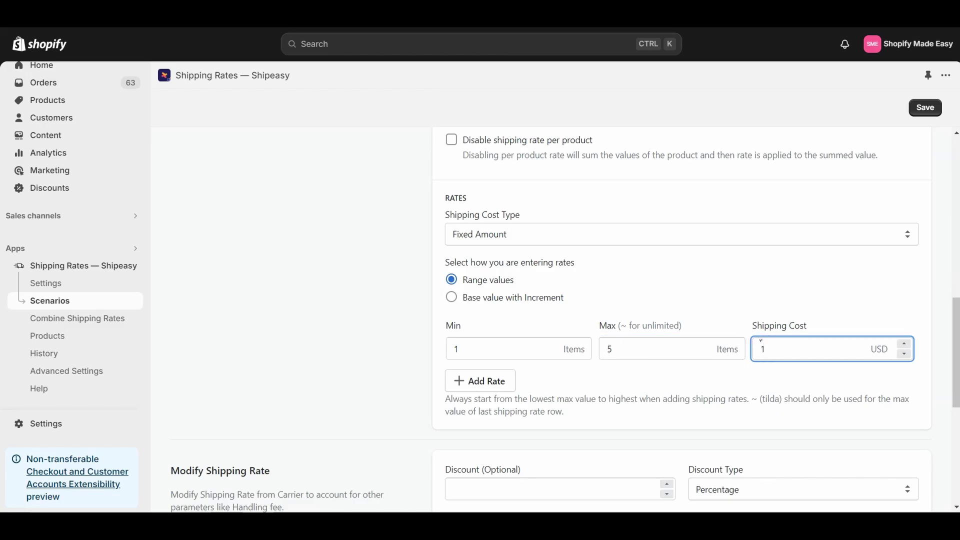
{"action": "type", "text": "0"}
Give the rate the shipping tag 'chairshipping' and save the scenario.
{"action": "scroll", "coordinate": [665, 333], "scroll_direction": "down", "scroll_amount": 5}
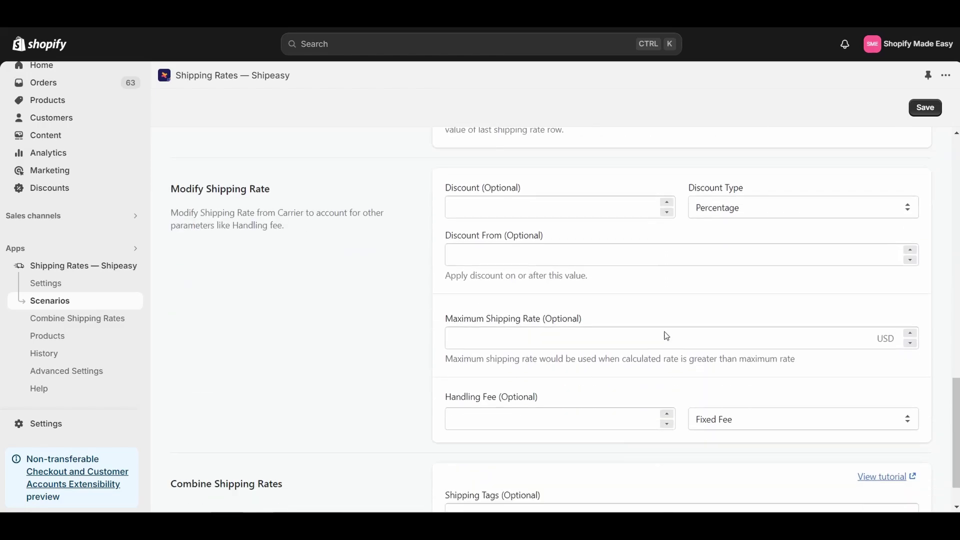
{"action": "scroll", "coordinate": [666, 335], "scroll_direction": "down", "scroll_amount": 1}
{"action": "left_click", "coordinate": [489, 459]}
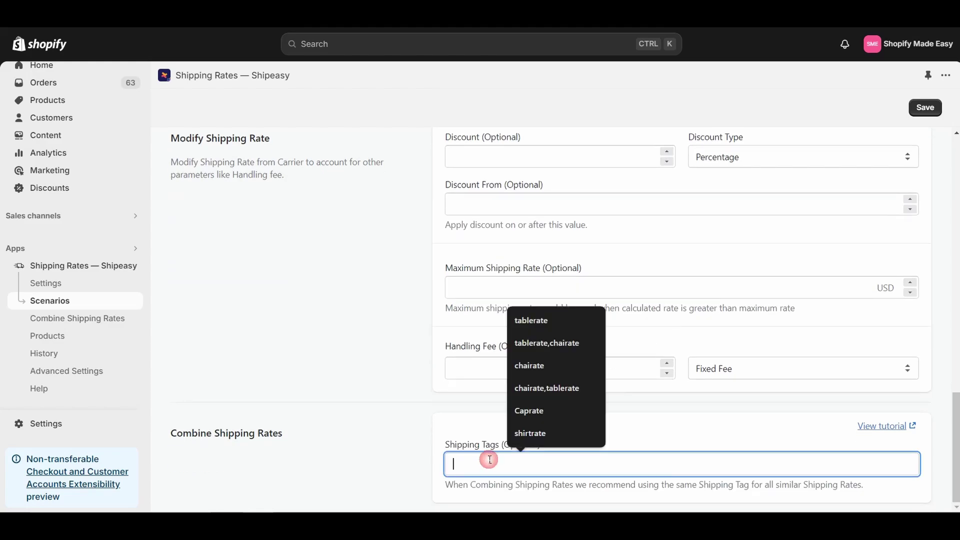
{"action": "type", "text": "cha"}
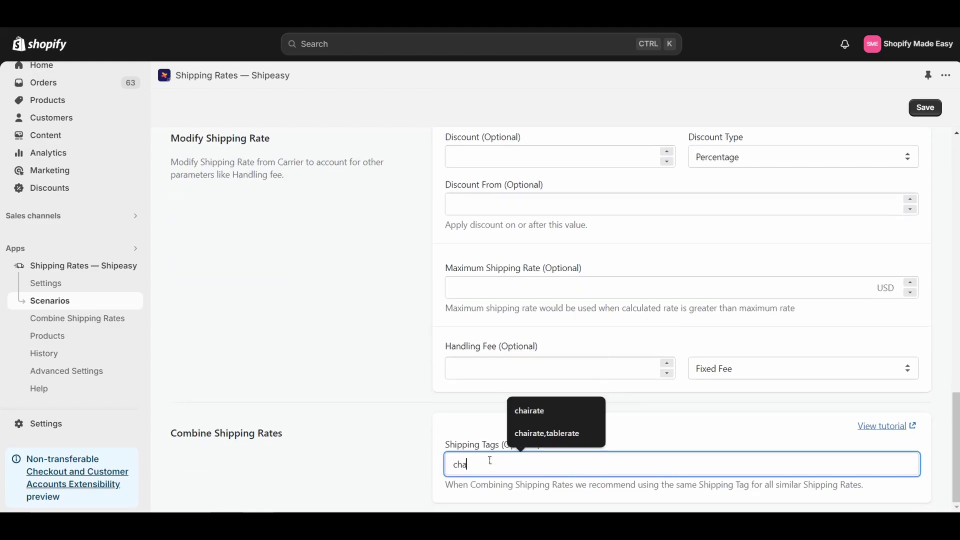
{"action": "type", "text": "irshipping"}
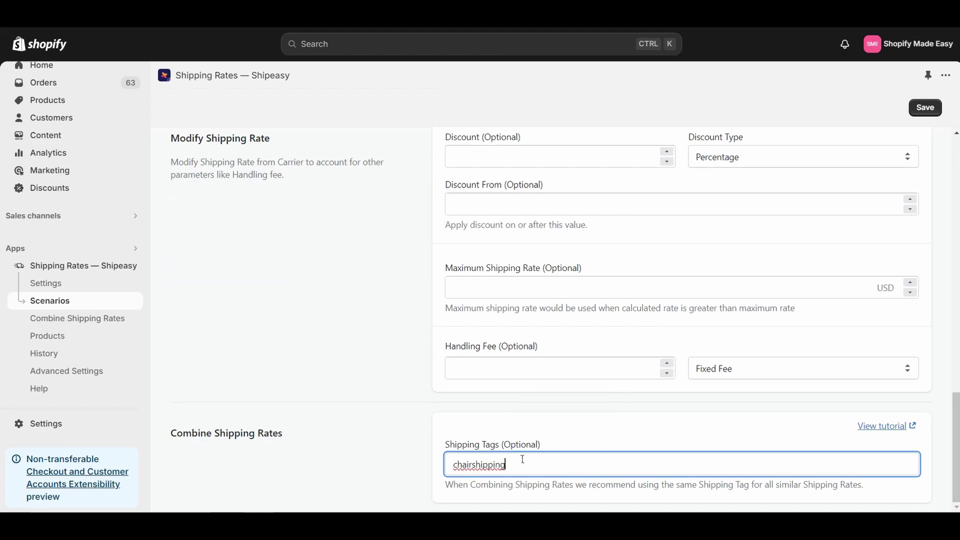
{"action": "left_click", "coordinate": [923, 113]}
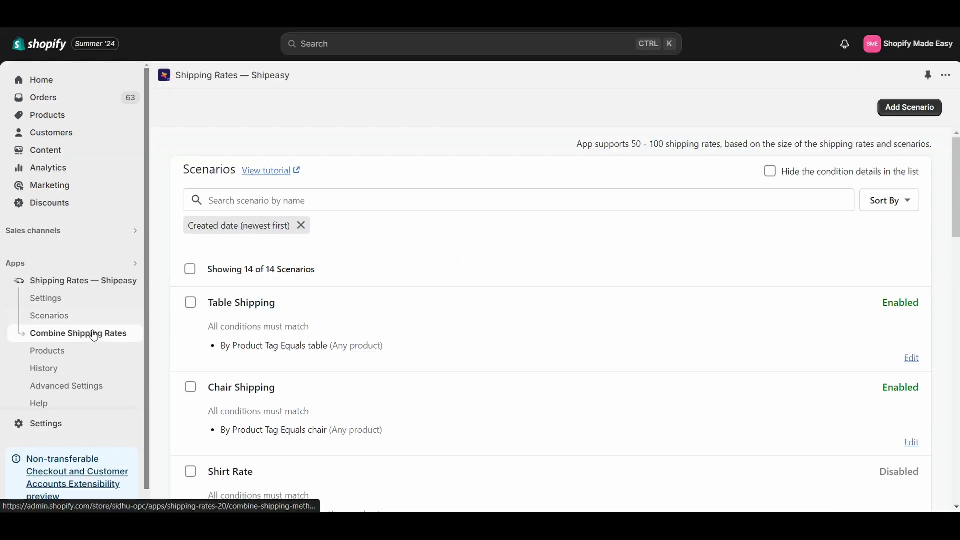
Go to Shipeasy's Combine Shipping Rates page.
{"action": "left_click", "coordinate": [80, 334]}
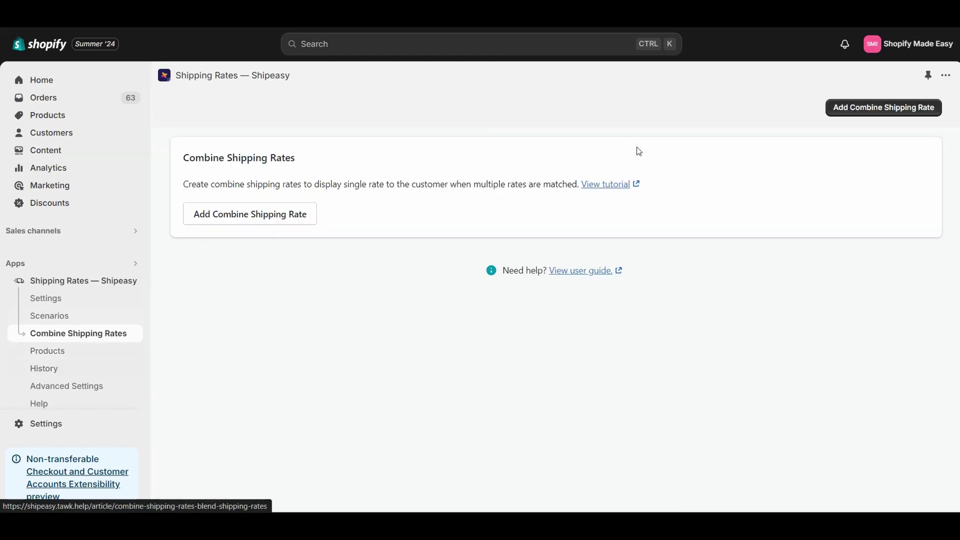
Create combined rate 'Chair & Table Shipping' of type Sum with tags chairshipping, tableshipping.
{"action": "left_click", "coordinate": [855, 106]}
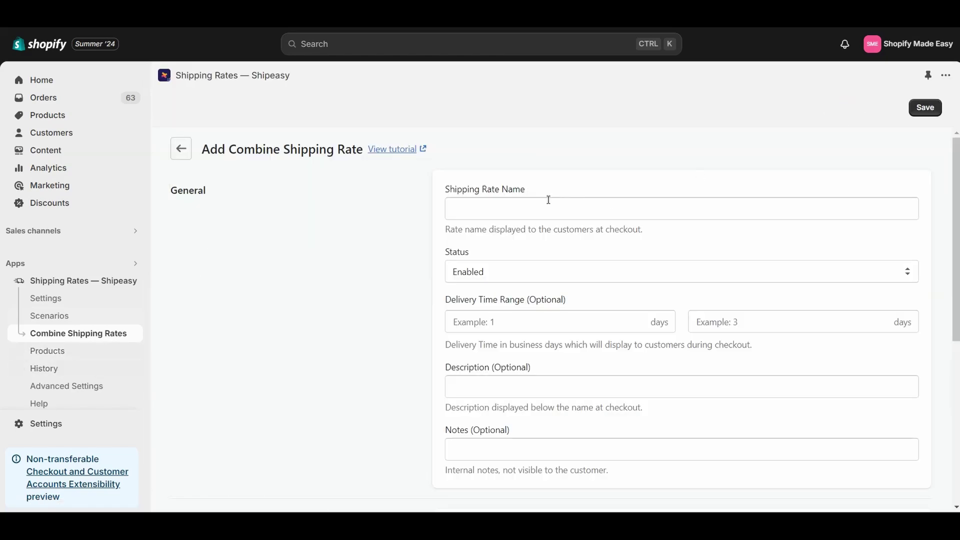
{"action": "left_click", "coordinate": [525, 213]}
{"action": "type", "text": "Chai"}
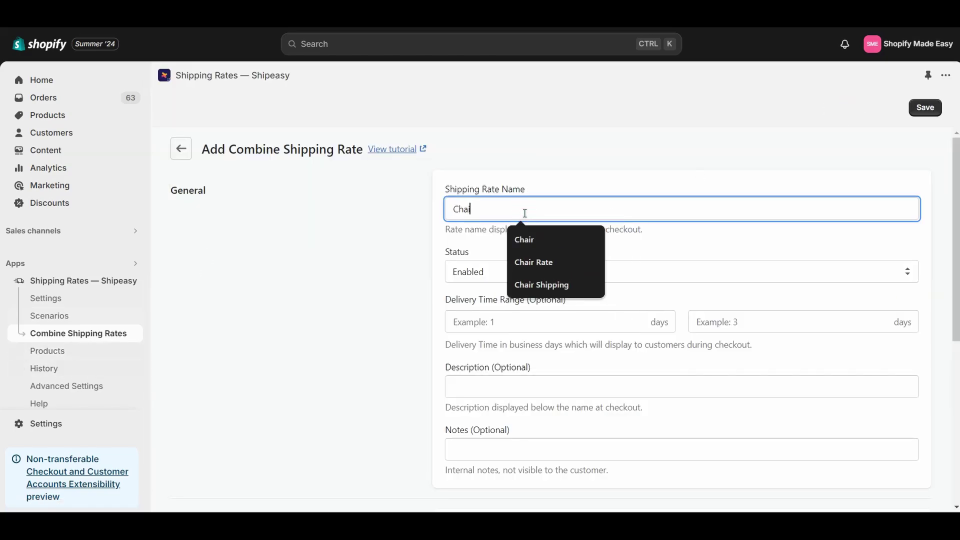
{"action": "type", "text": "r & Tab"}
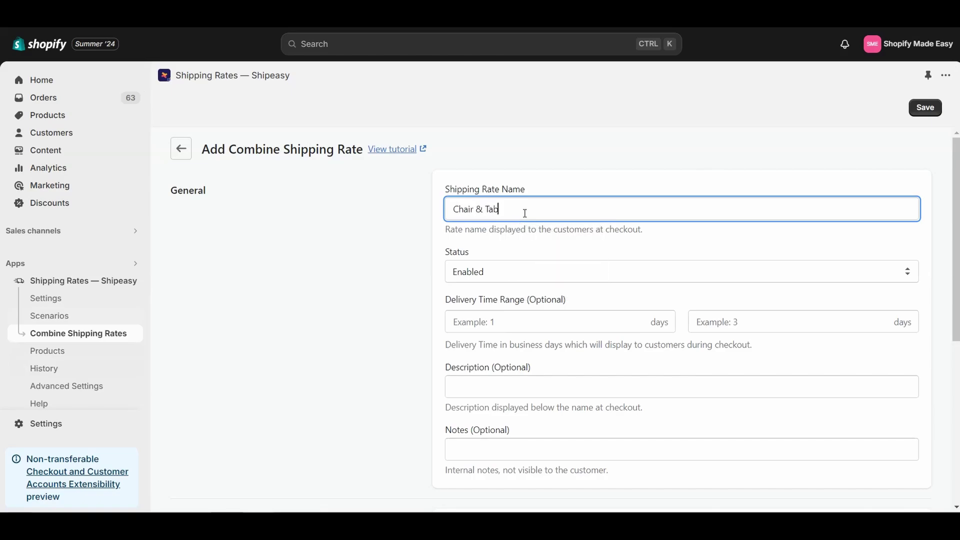
{"action": "type", "text": "le Shipping"}
{"action": "scroll", "coordinate": [621, 239], "scroll_direction": "down", "scroll_amount": 5}
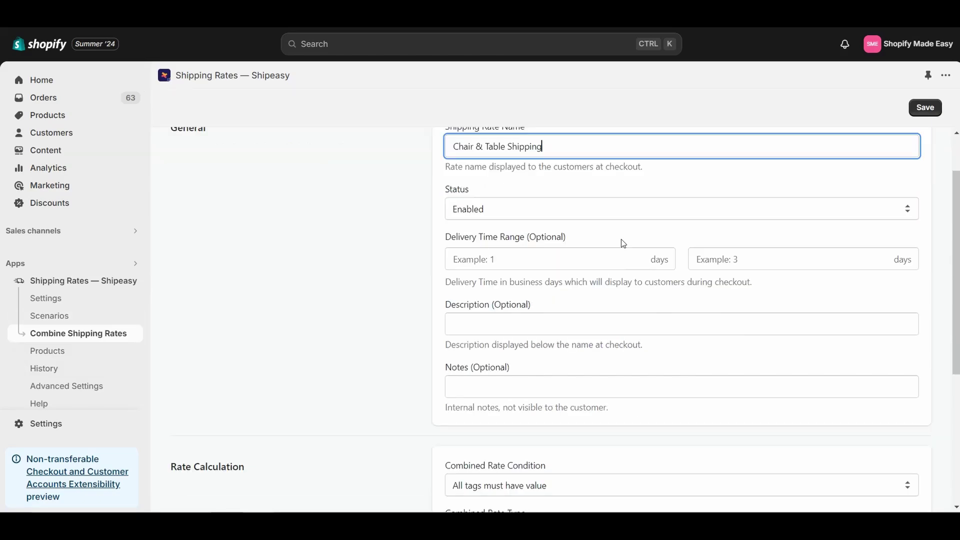
{"action": "left_click", "coordinate": [498, 351]}
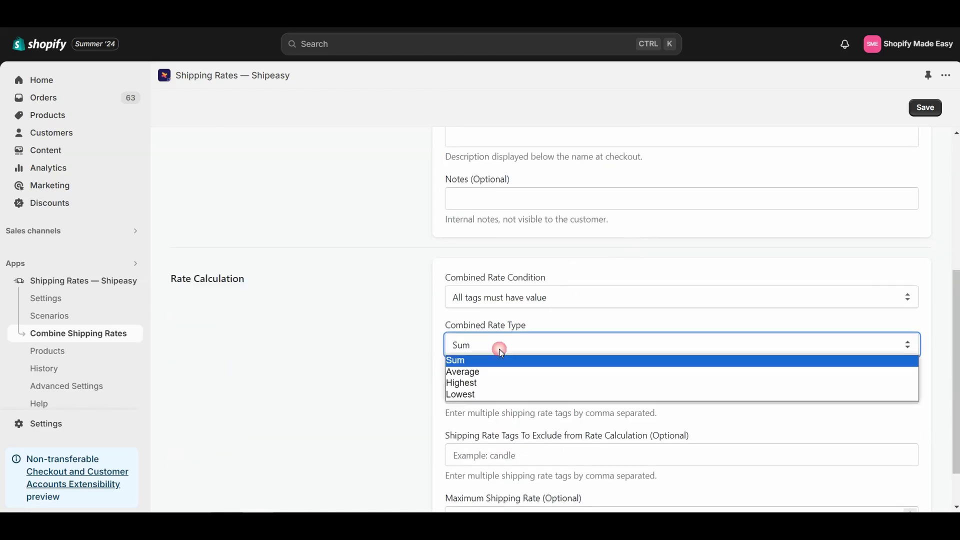
{"action": "left_click", "coordinate": [497, 361]}
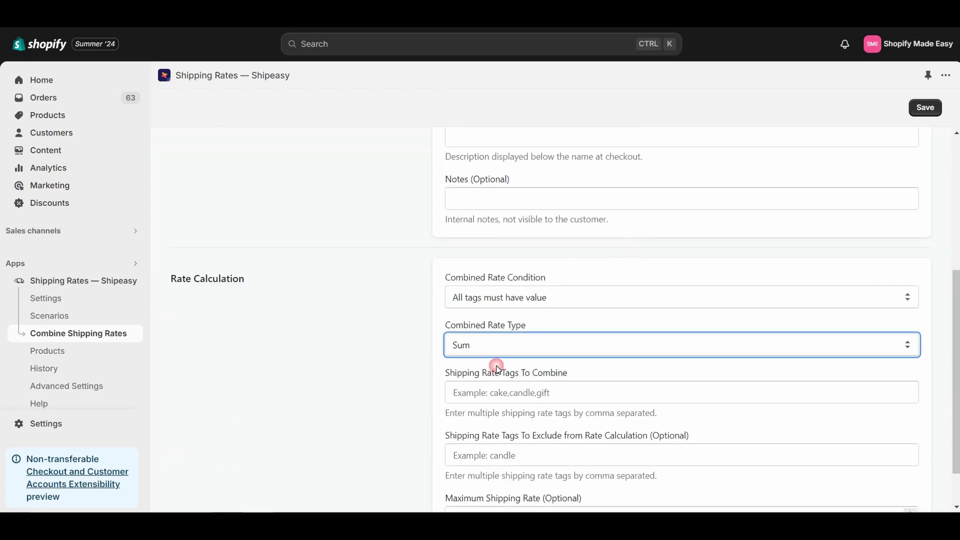
{"action": "scroll", "coordinate": [535, 344], "scroll_direction": "down", "scroll_amount": 1}
{"action": "left_click", "coordinate": [522, 341]}
{"action": "type", "text": "chairshipping"}
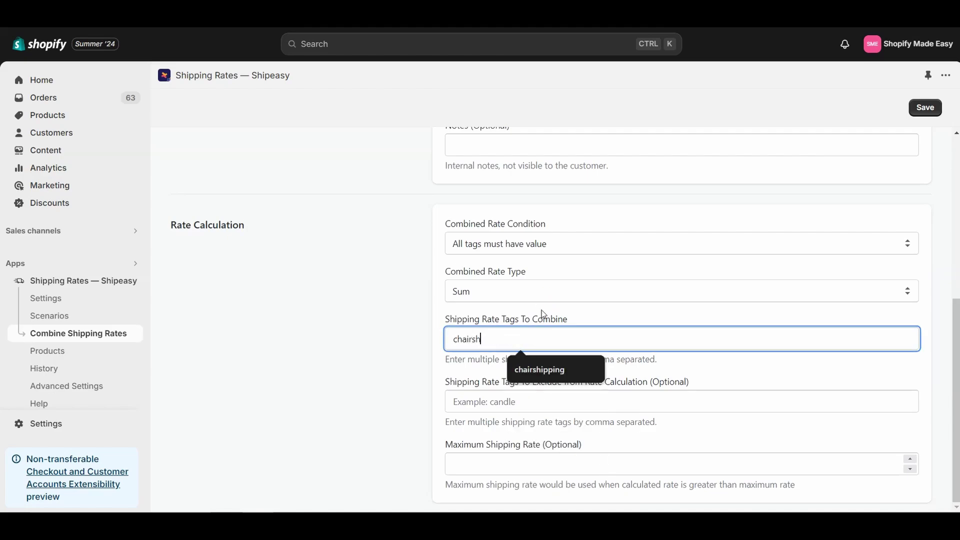
{"action": "type", "text": ", tableshipping"}
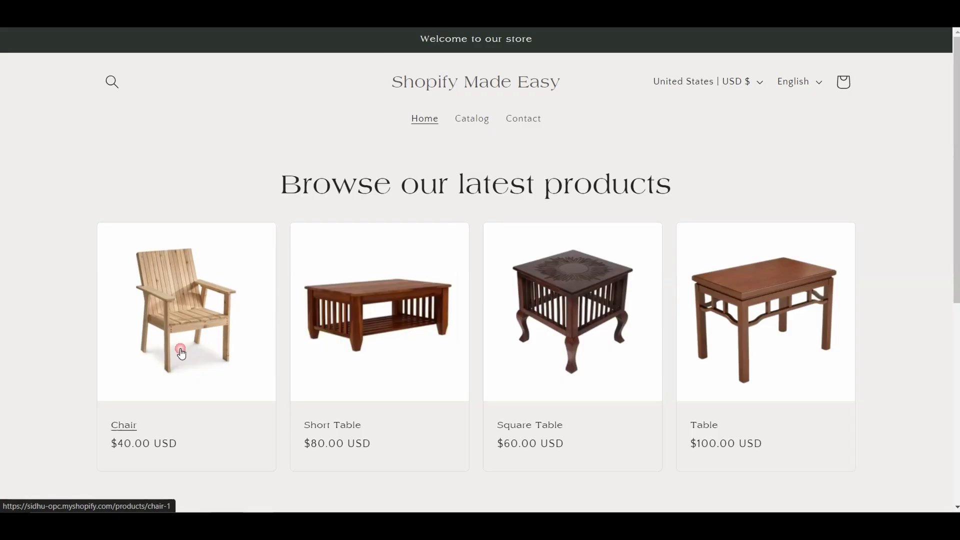
Add one Chair to the cart and check out to see Chair Shipping at $10.00.
{"action": "left_click", "coordinate": [181, 353]}
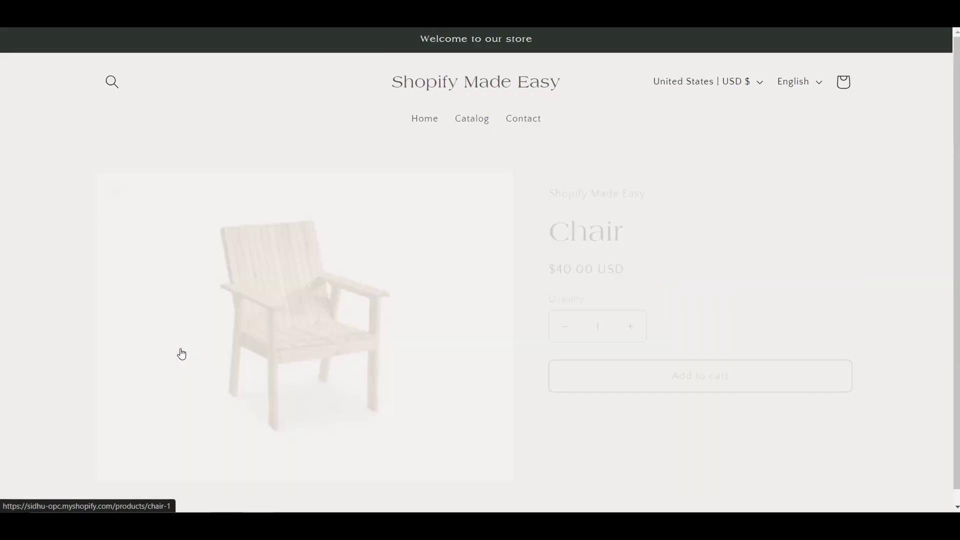
{"action": "left_click", "coordinate": [690, 365]}
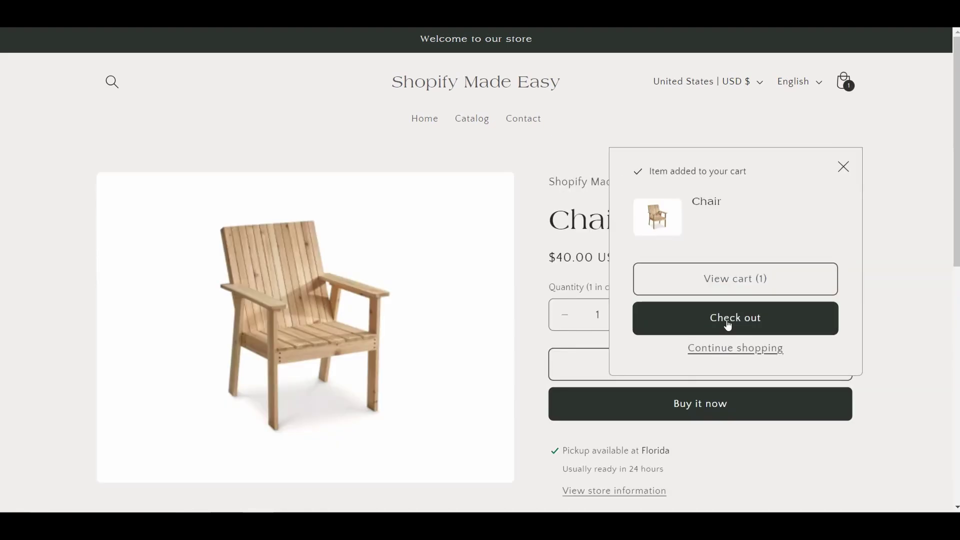
{"action": "left_click", "coordinate": [722, 326]}
{"action": "scroll", "coordinate": [449, 208], "scroll_direction": "down", "scroll_amount": 6}
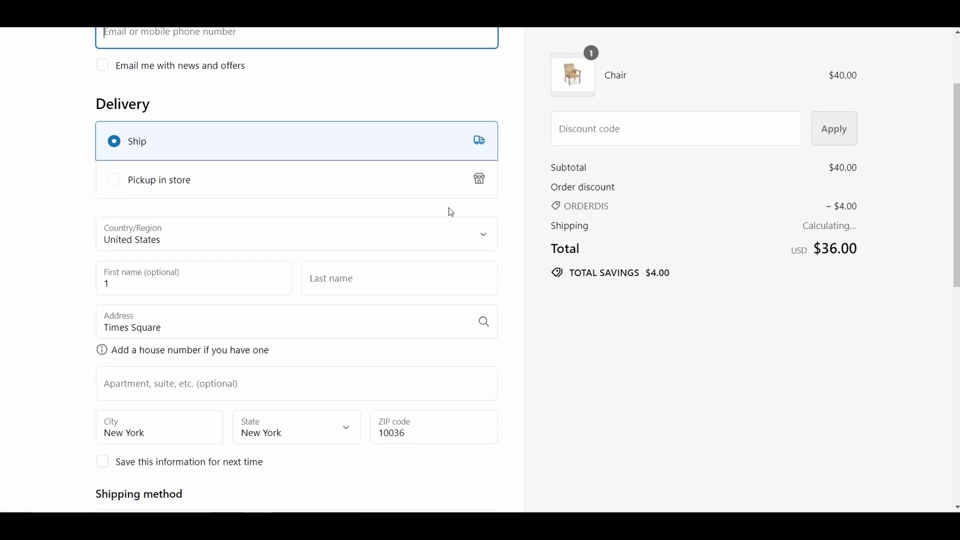
{"action": "scroll", "coordinate": [450, 209], "scroll_direction": "down", "scroll_amount": 1}
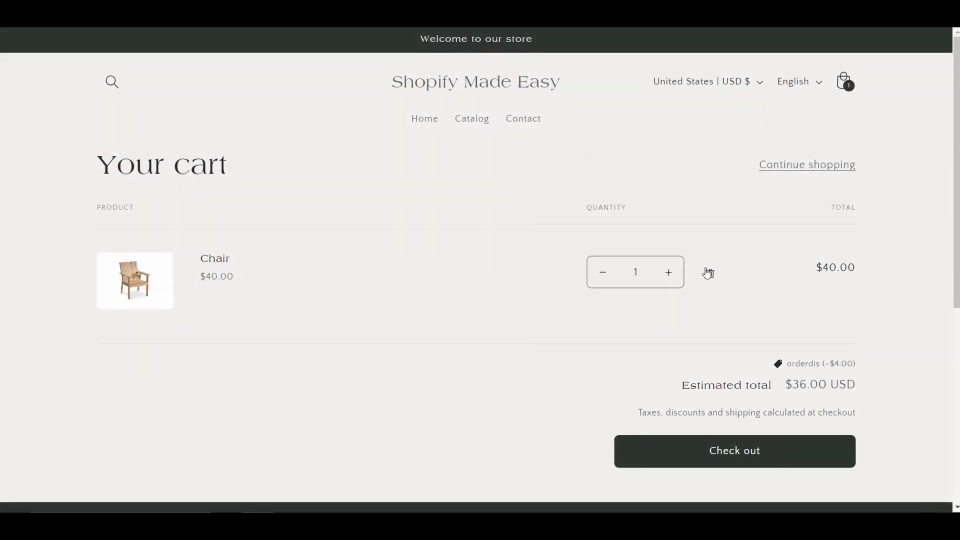
Swap the Chair for a Short Table and check out, showing Table Shipping at $50.00.
{"action": "left_click", "coordinate": [710, 273]}
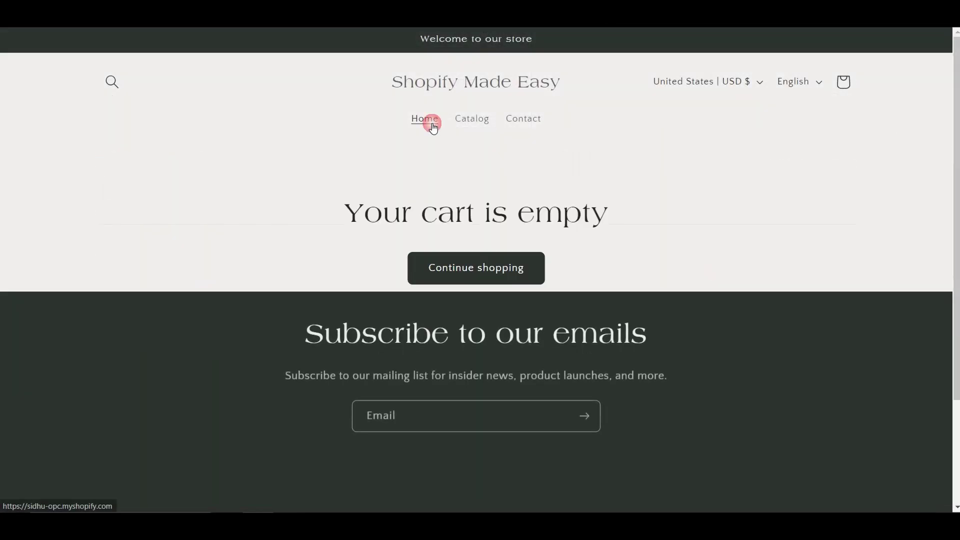
{"action": "left_click", "coordinate": [430, 121]}
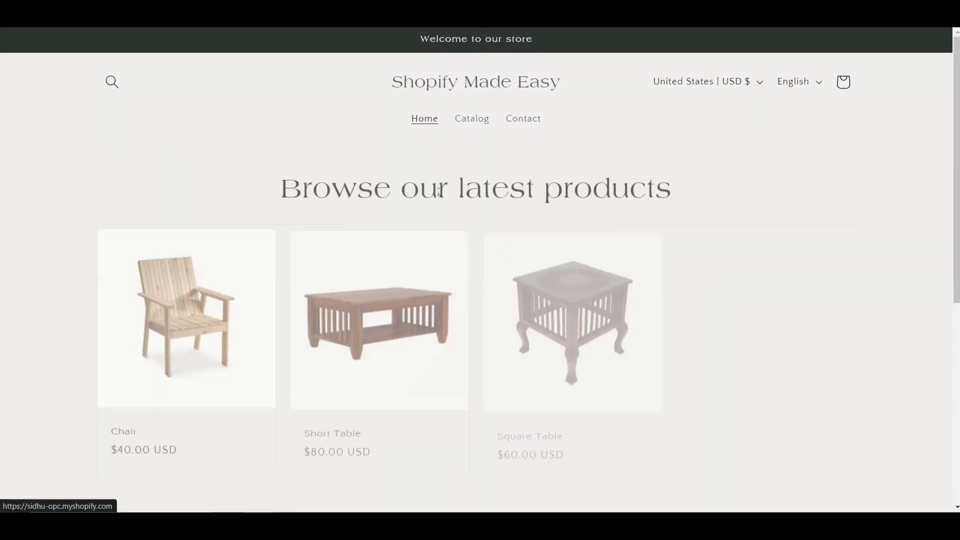
{"action": "left_click", "coordinate": [428, 343]}
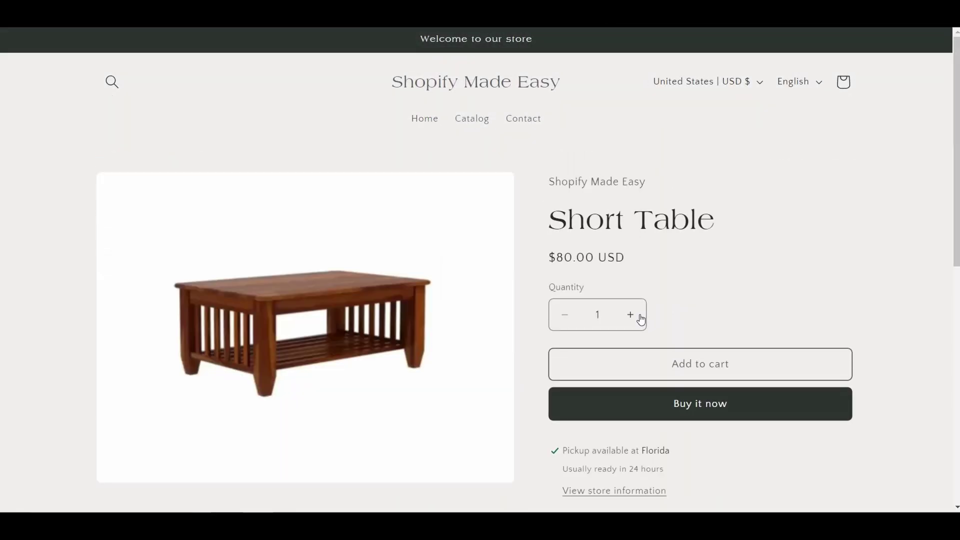
{"action": "left_click", "coordinate": [697, 364]}
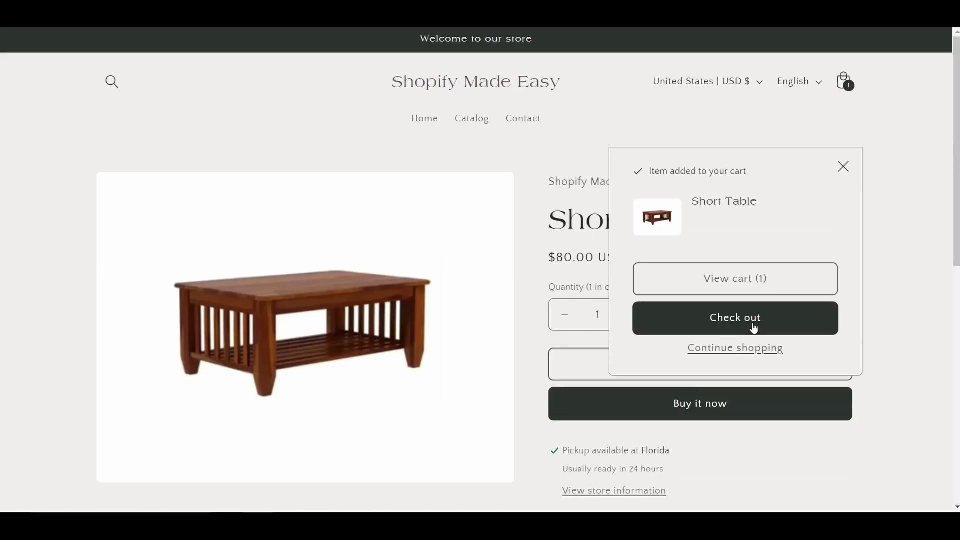
{"action": "left_click", "coordinate": [754, 327]}
{"action": "scroll", "coordinate": [631, 286], "scroll_direction": "down", "scroll_amount": 6}
{"action": "scroll", "coordinate": [630, 289], "scroll_direction": "down", "scroll_amount": 2}
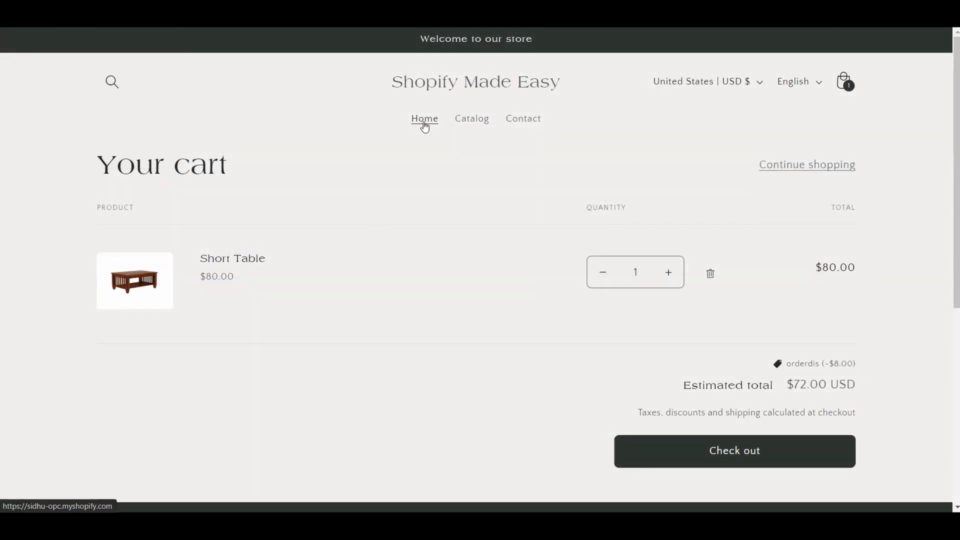
Add the Chair to the cart alongside the Short Table.
{"action": "left_click", "coordinate": [424, 120]}
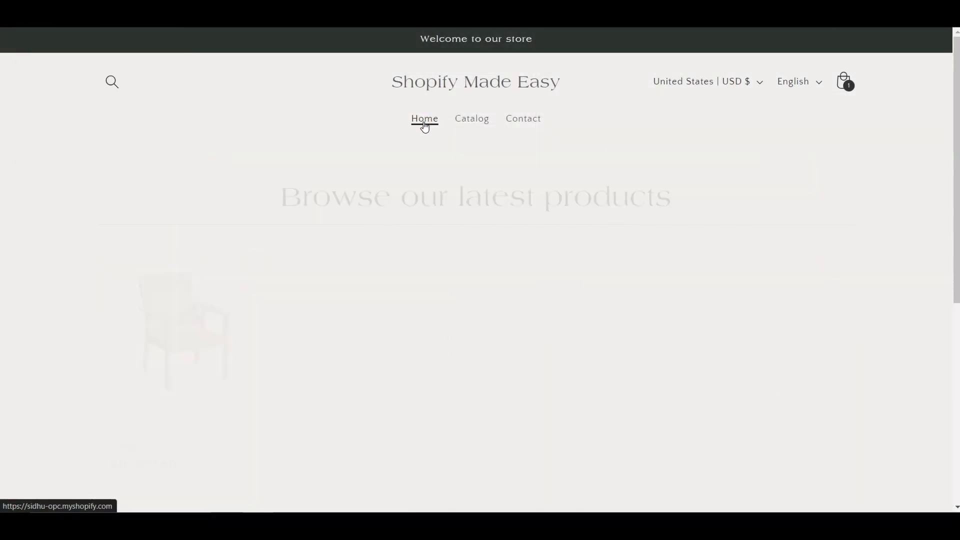
{"action": "left_click", "coordinate": [186, 310]}
{"action": "left_click", "coordinate": [709, 380]}
Check out both items to confirm Chair & Table Shipping at $60.00, total $168.00.
{"action": "left_click", "coordinate": [845, 91]}
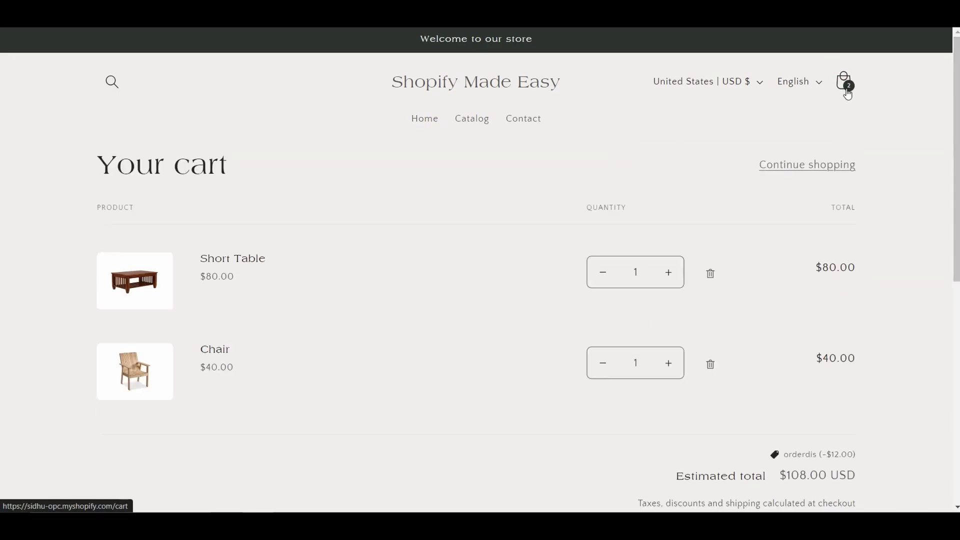
{"action": "scroll", "coordinate": [745, 484], "scroll_direction": "down", "scroll_amount": 1}
{"action": "left_click", "coordinate": [746, 484]}
{"action": "scroll", "coordinate": [446, 155], "scroll_direction": "down", "scroll_amount": 5}
{"action": "scroll", "coordinate": [446, 156], "scroll_direction": "down", "scroll_amount": 1}
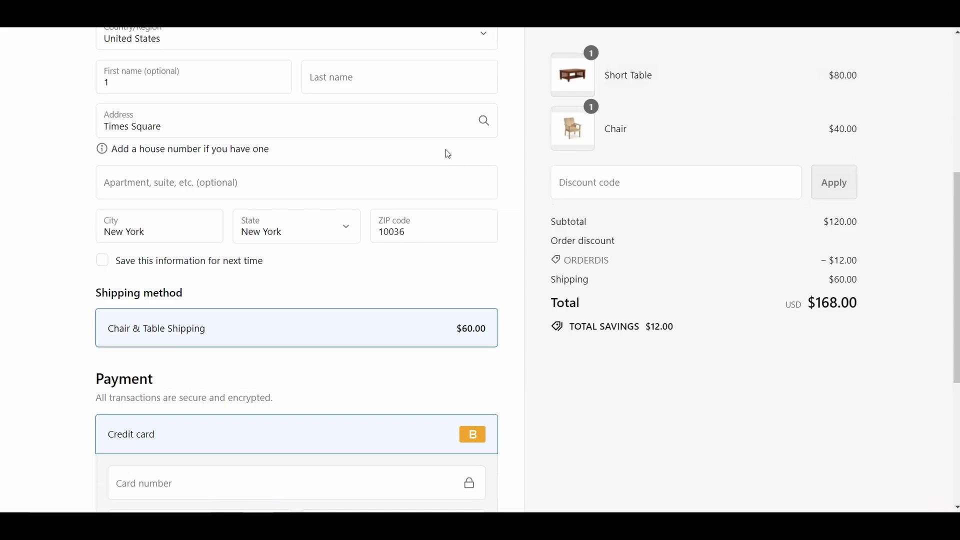
{"action": "scroll", "coordinate": [448, 154], "scroll_direction": "down", "scroll_amount": 2}
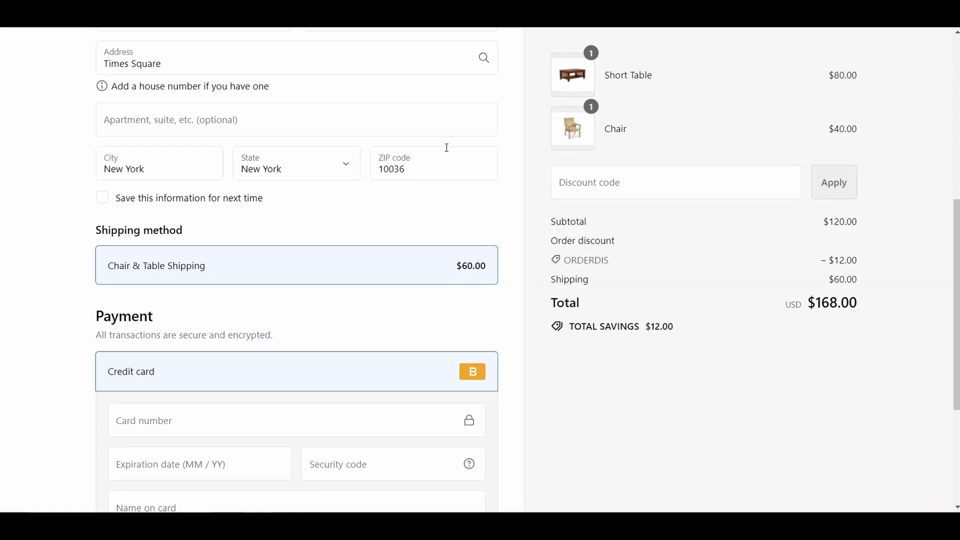